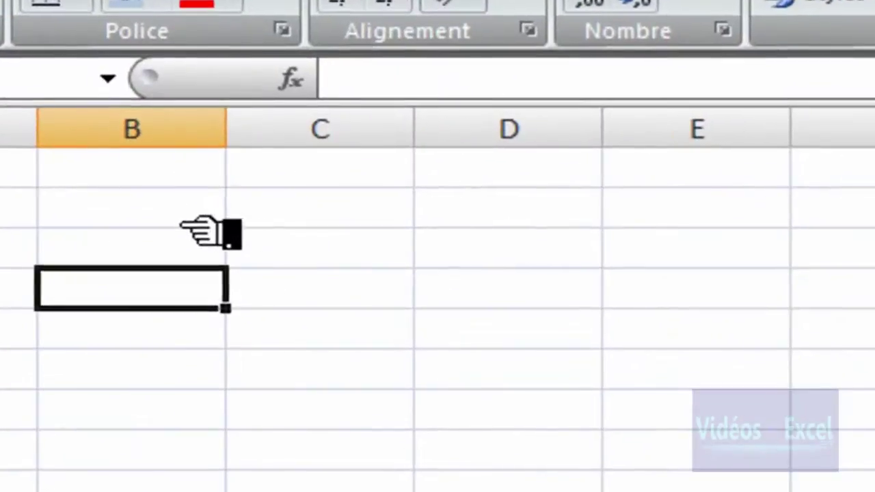
Start a CHOISIR formula in cell B2.
left_click(178, 195)
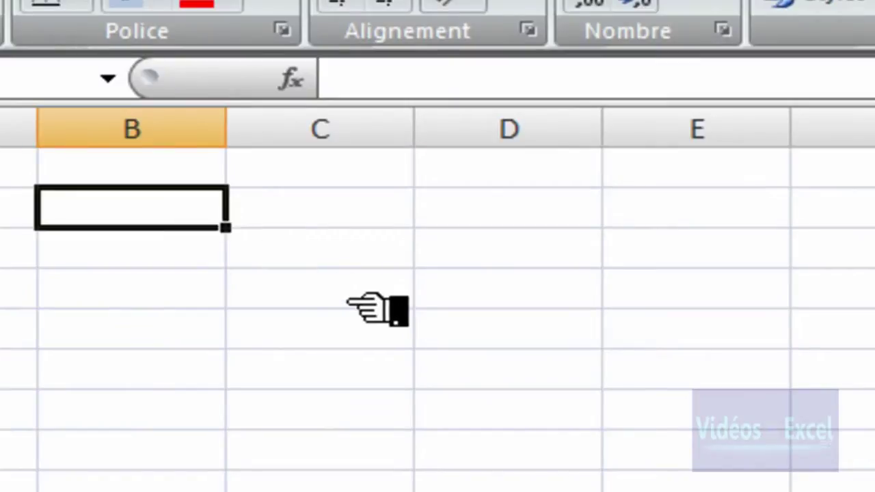
type("=chois")
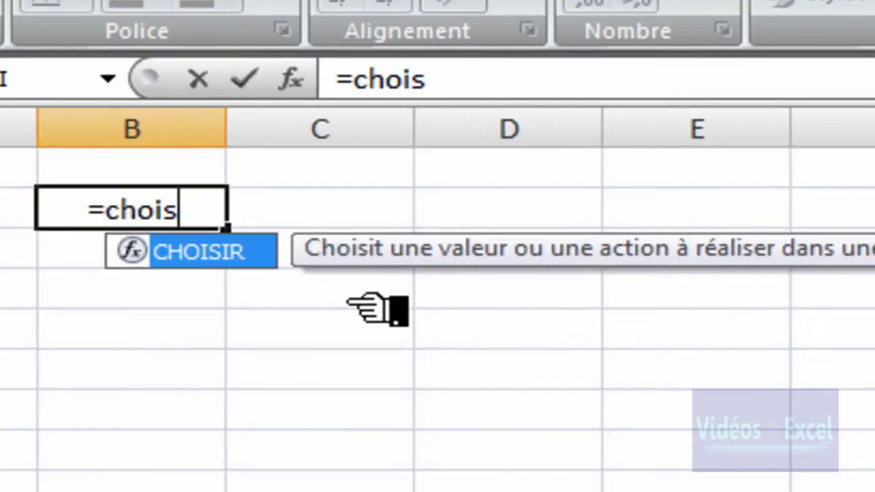
key("Tab")
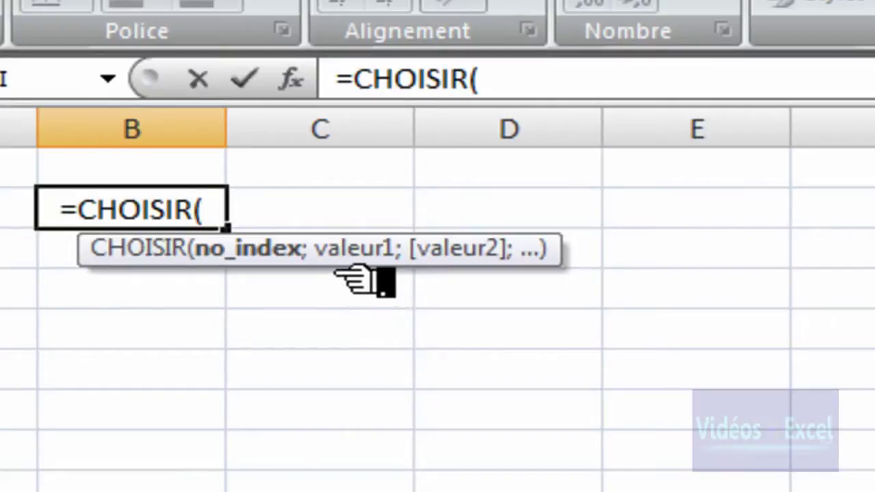
left_click(335, 278)
left_click_drag(359, 280, 445, 387)
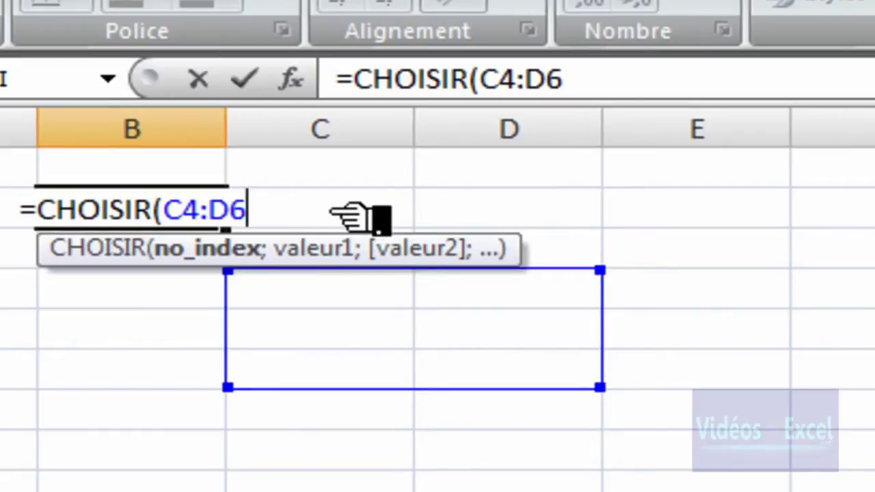
key("BackSpace")
key("BackSpace")
key("BackSpace")
key("BackSpace")
key("BackSpace")
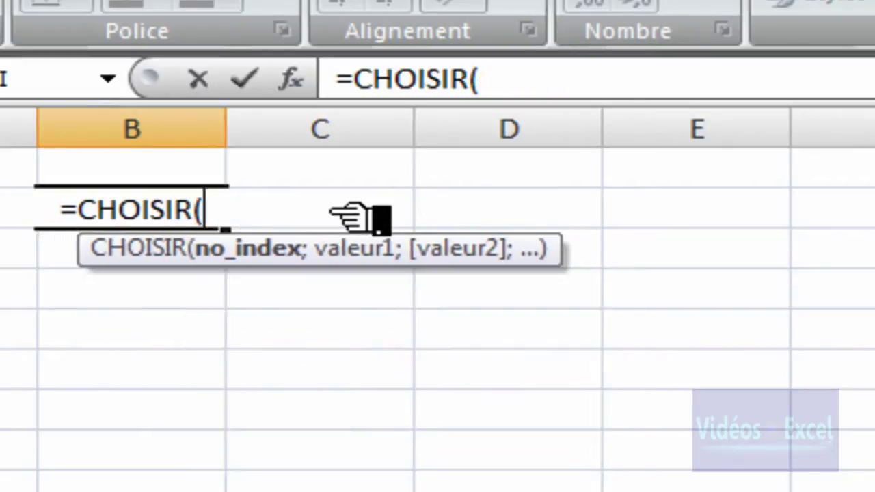
Enter 3 as the CHOISIR index, followed by the city values Paris, Marseille and Lyon.
type("3")
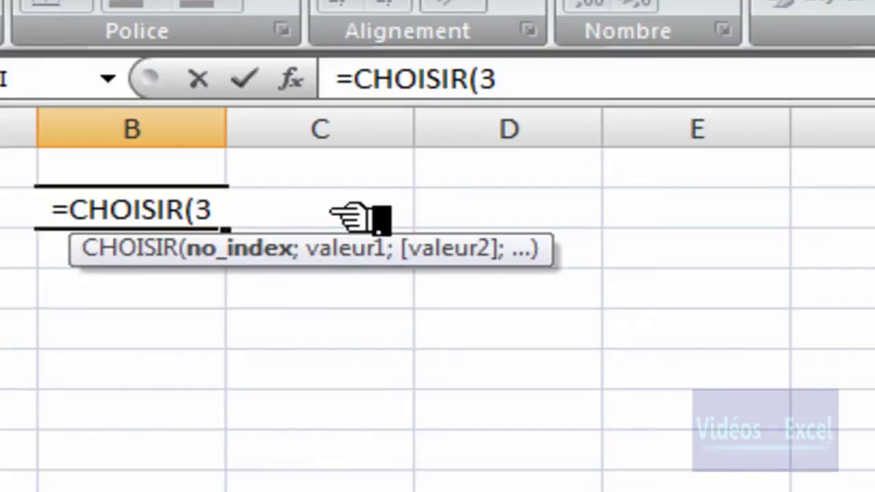
type(";")
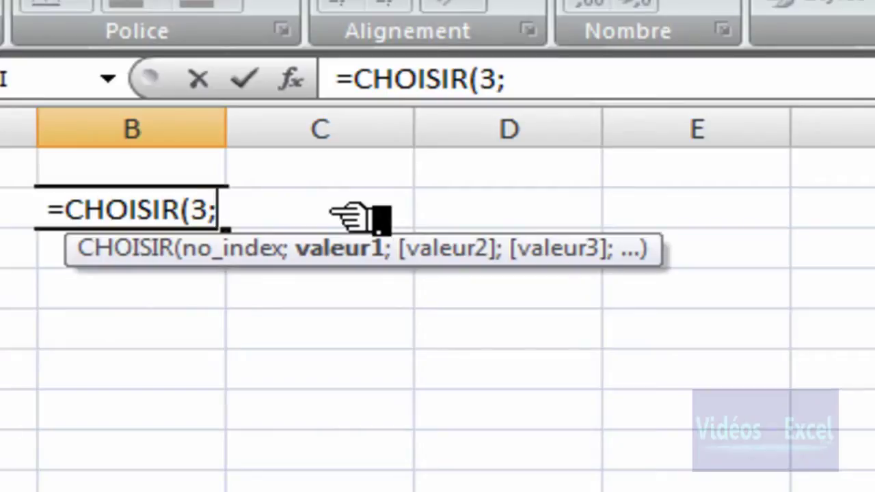
type("\"")
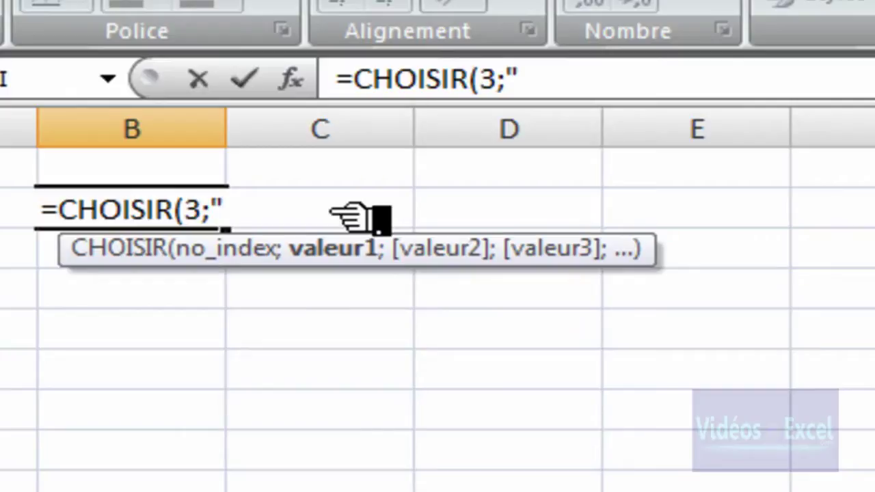
type("P")
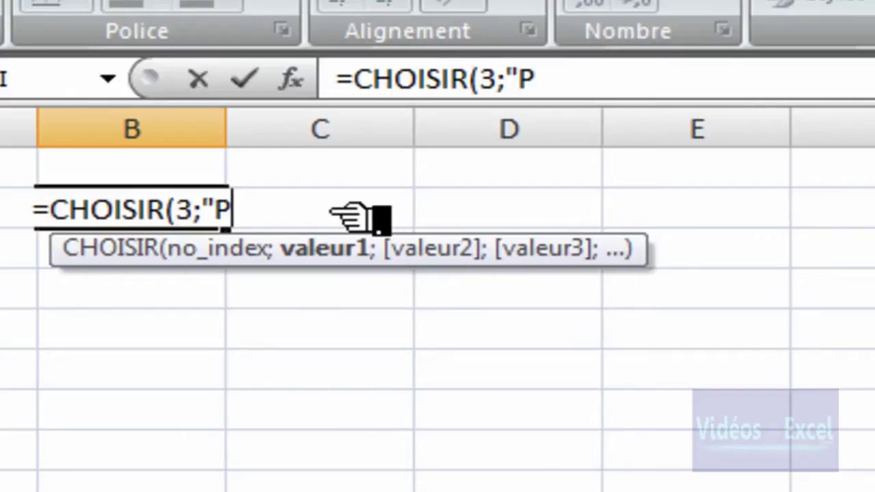
type("aris\";")
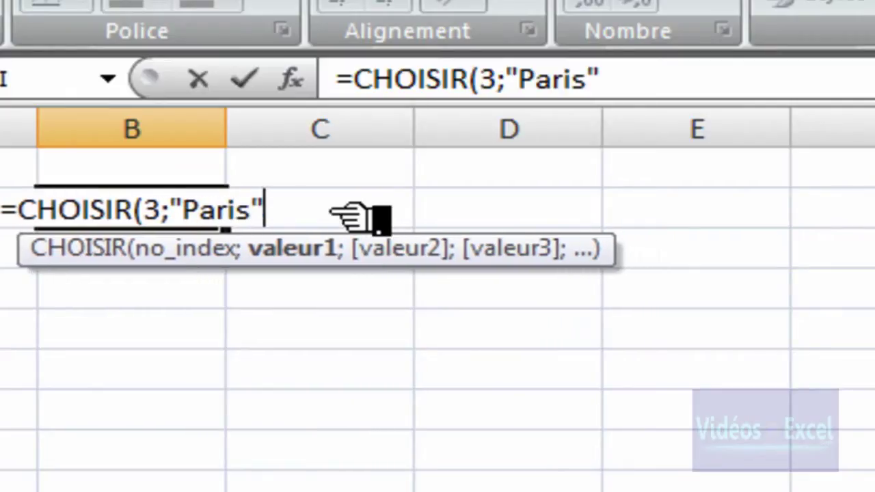
type("Ma")
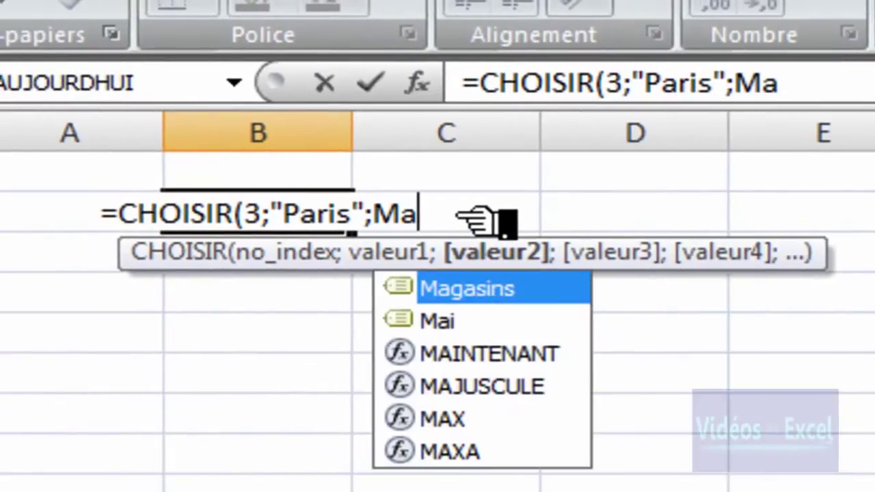
type("rseille")
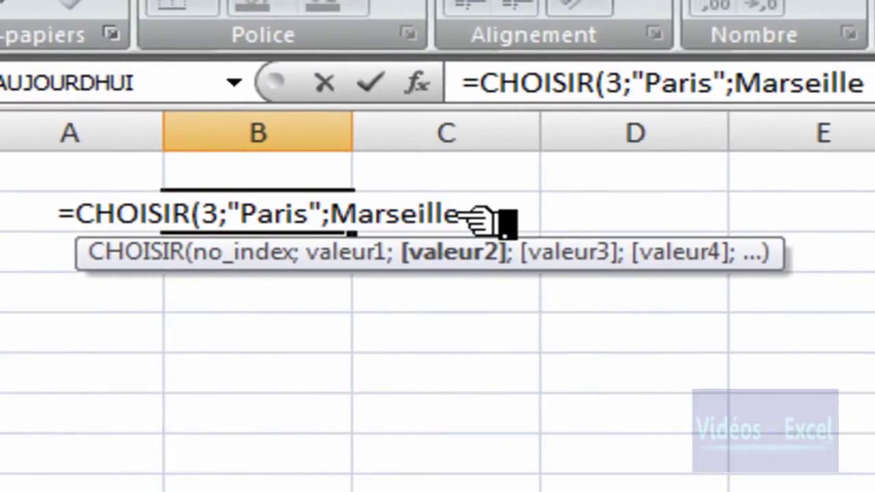
type("\"")
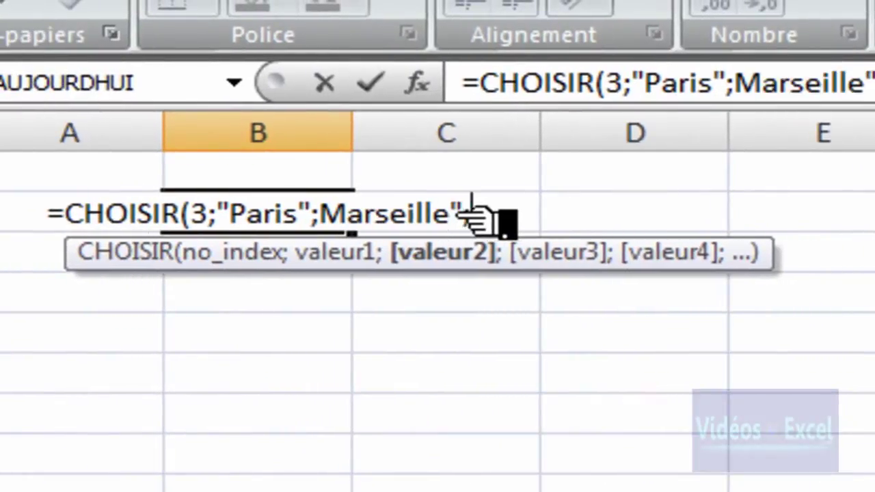
type(";Lyon\"")
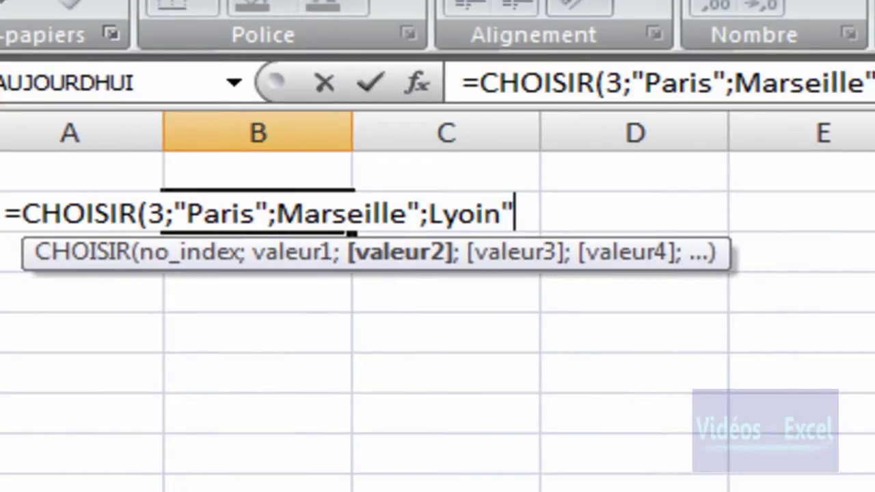
Correct the third city's spelling to Lyon, then close and validate the CHOISIR formula in B2.
key("Left")
key("Left")
key("BackSpace")
key("Right")
key("Right")
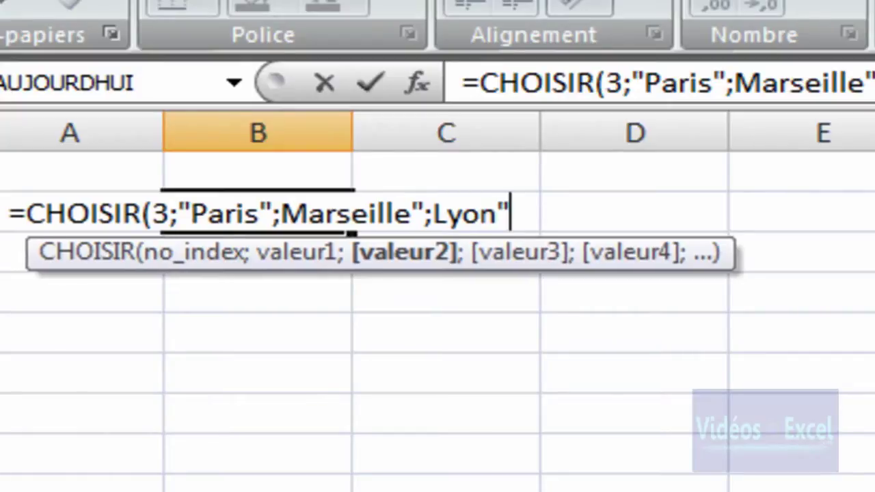
type(")")
key("Return")
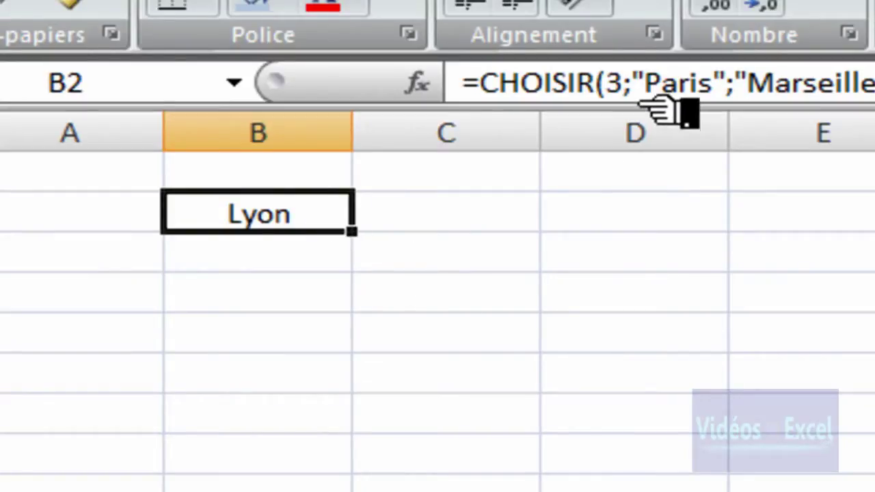
Change the index number of the CHOISIR formula in B2 to 1.
double_click(307, 217)
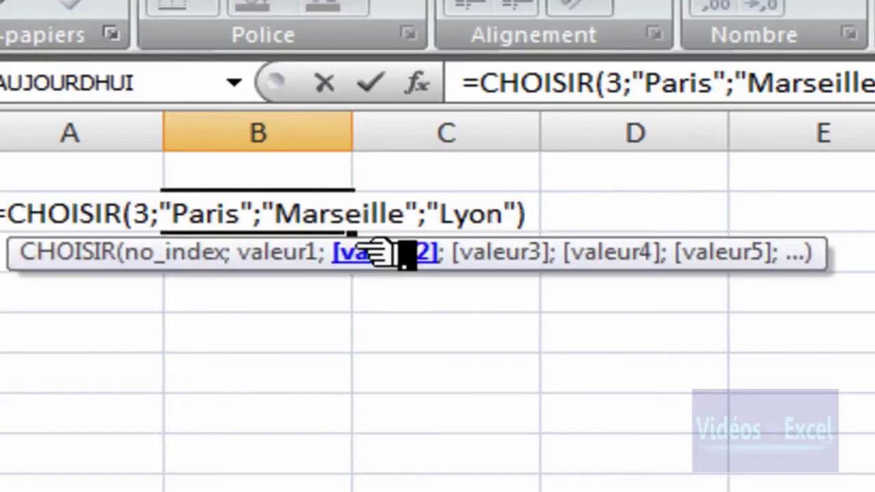
left_click(152, 214)
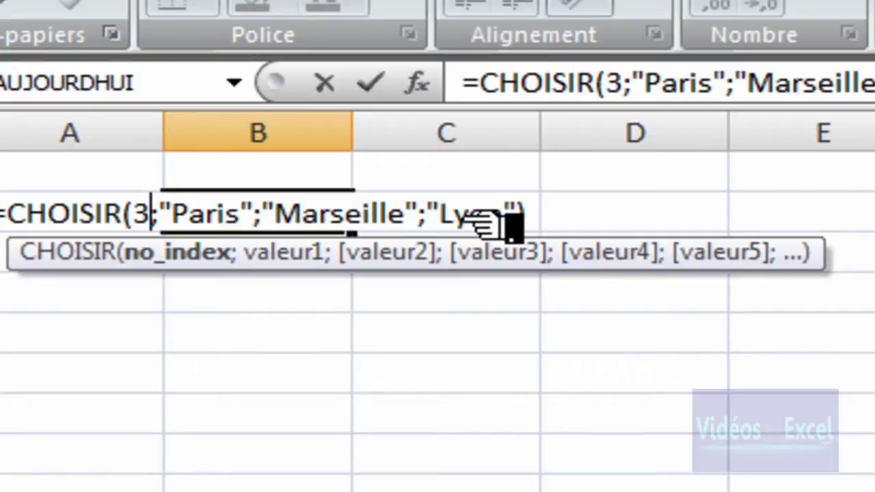
key("BackSpace")
type("1")
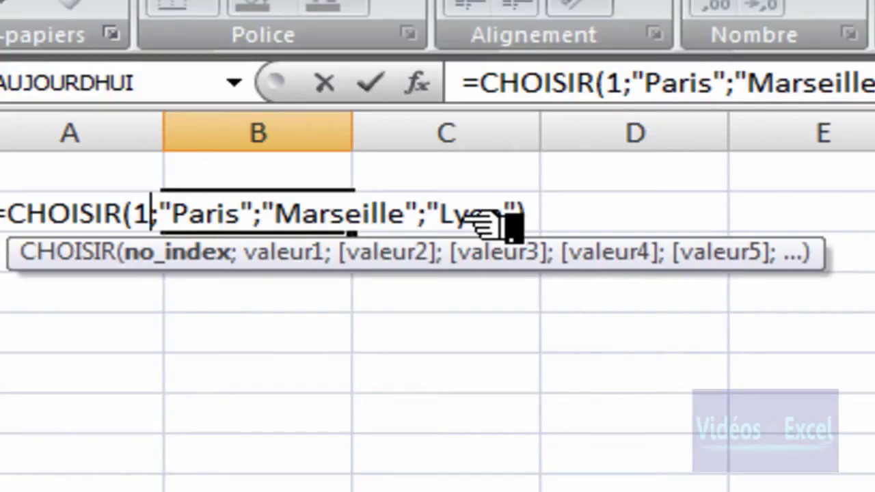
key("ctrl+Return")
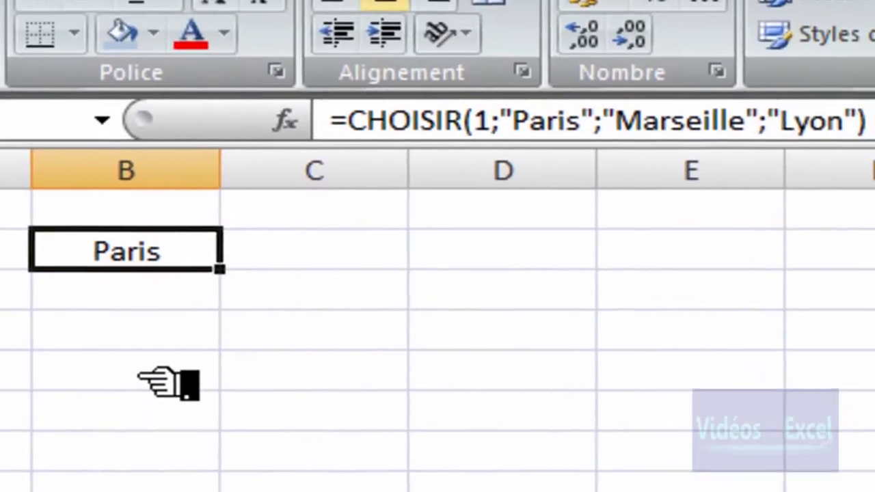
Start a second CHOISIR formula in cell B5.
left_click(273, 345)
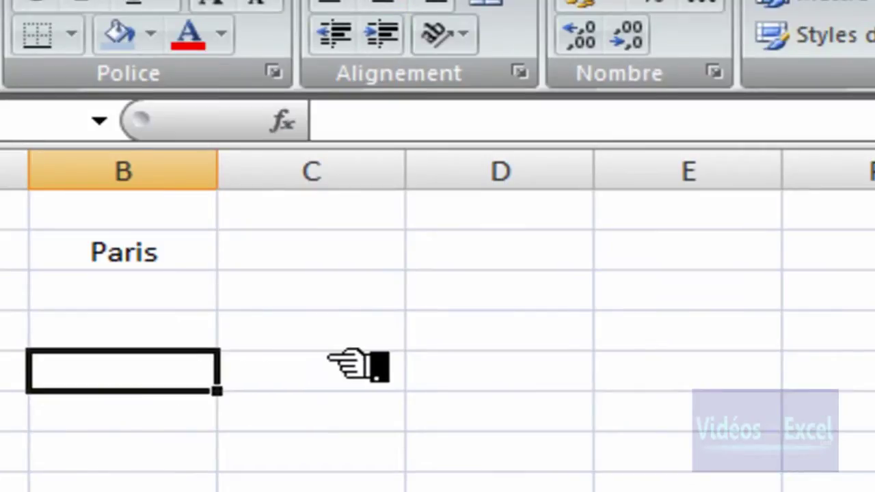
type("=")
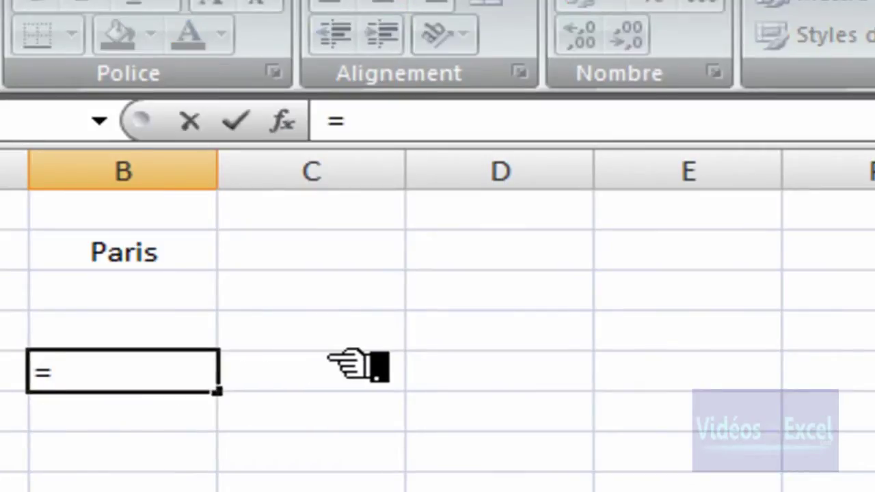
type("ch")
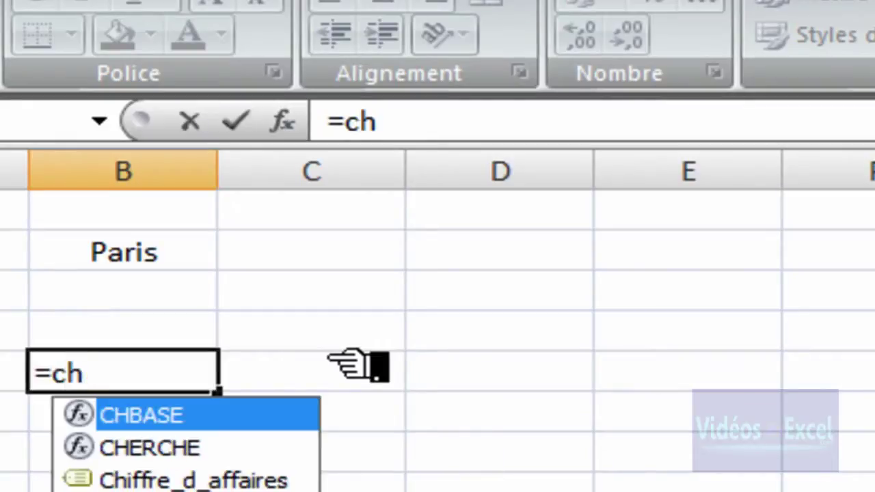
key("Down")
key("Down")
key("Down")
key("Tab")
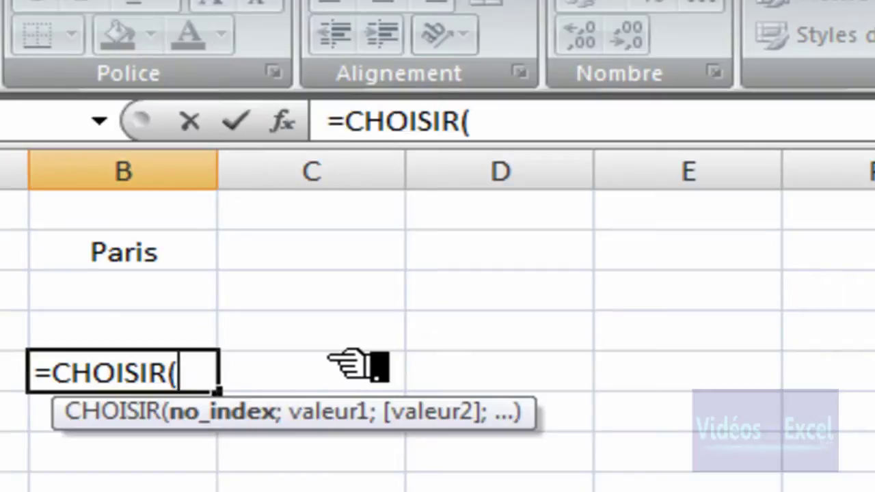
Use ALEA.ENTRE.BORNES(1;3) as the index argument of the CHOISIR formula in B5.
type("ale")
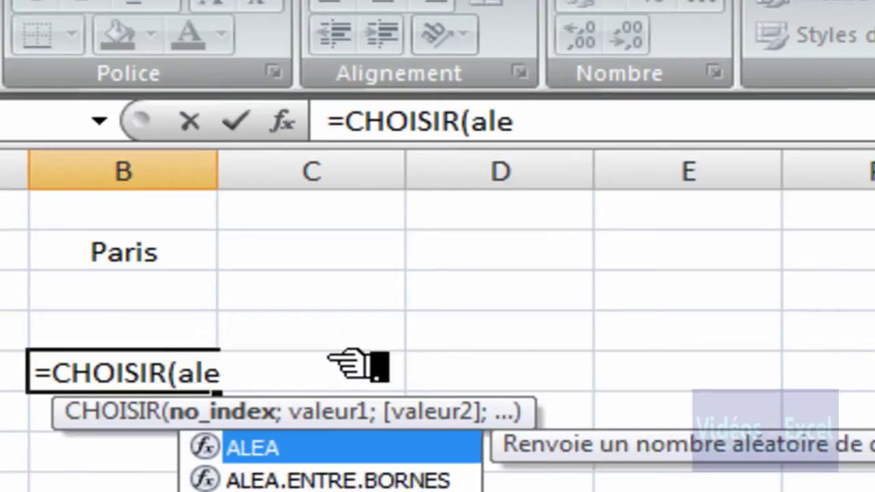
key("Down")
key("Tab")
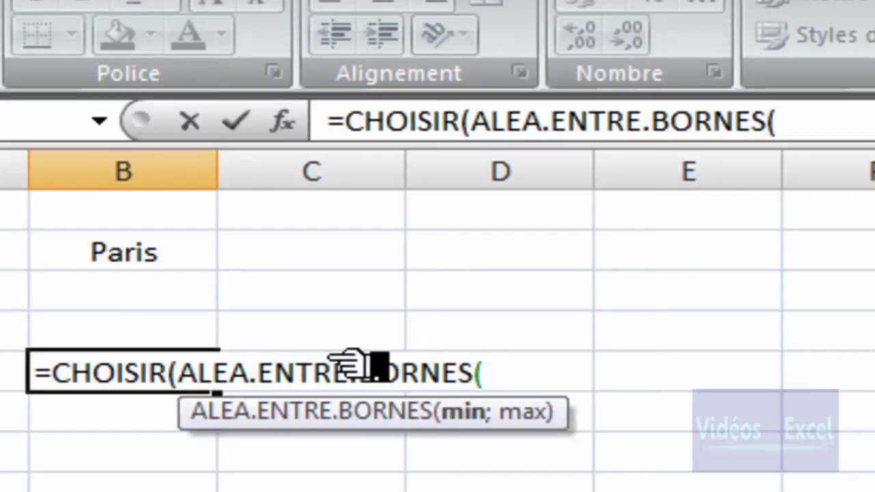
type("1")
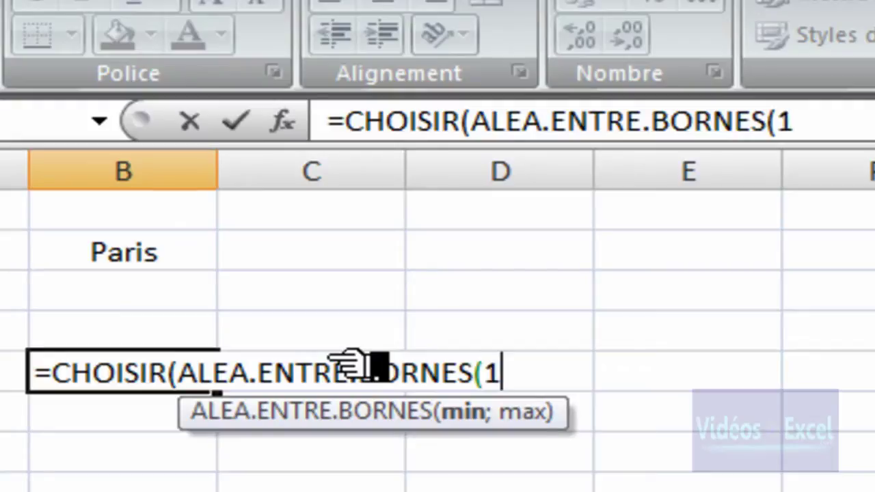
type(";3)")
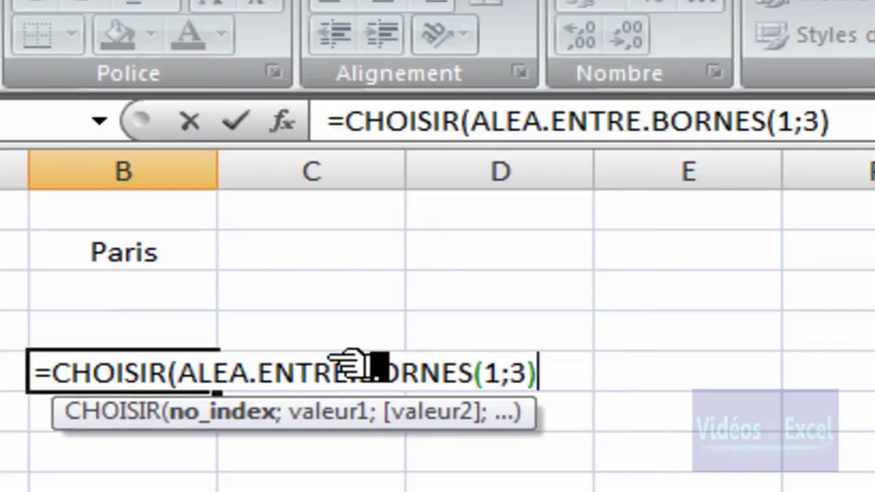
type(";")
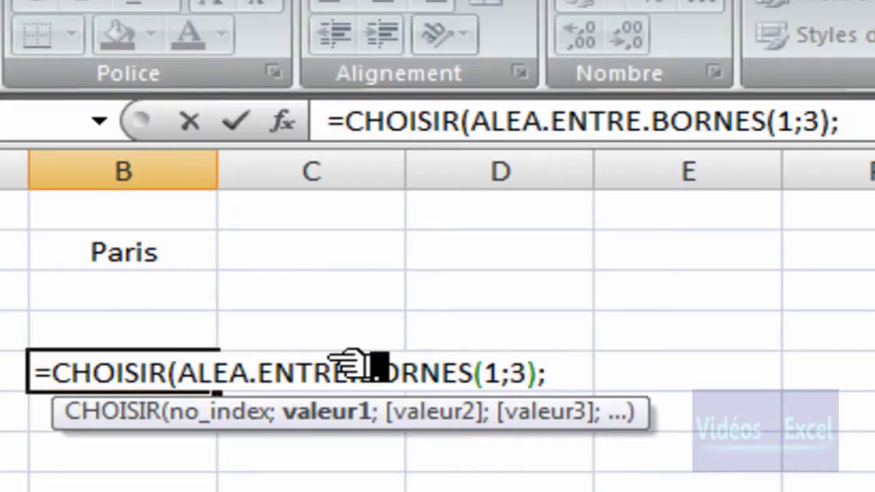
Add Paris and Marseille as the first two values of the B5 formula.
type("\"")
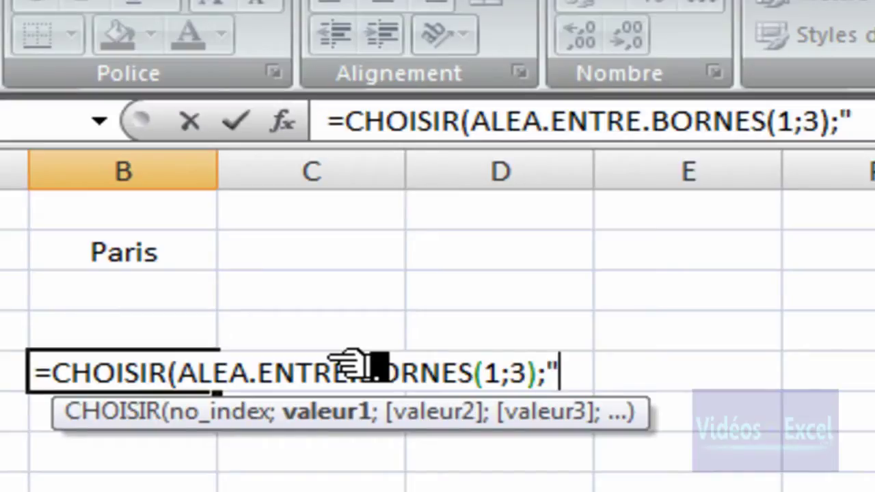
type("Paris\"")
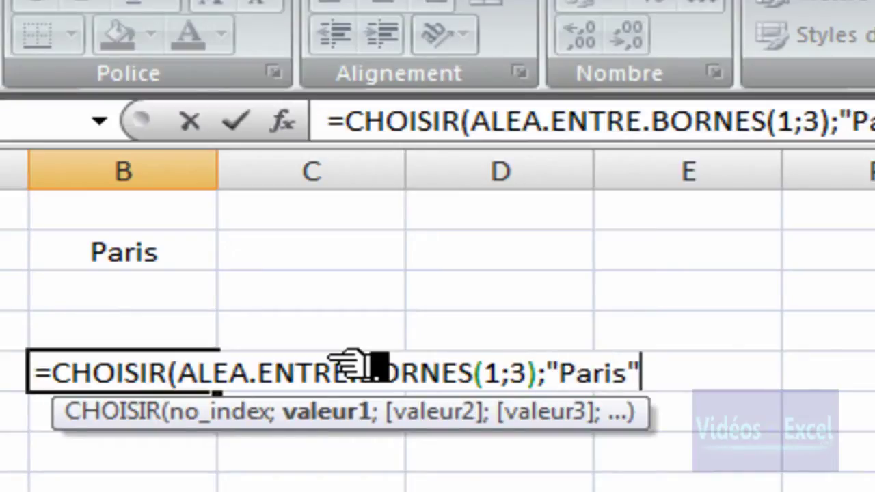
type(";Marse")
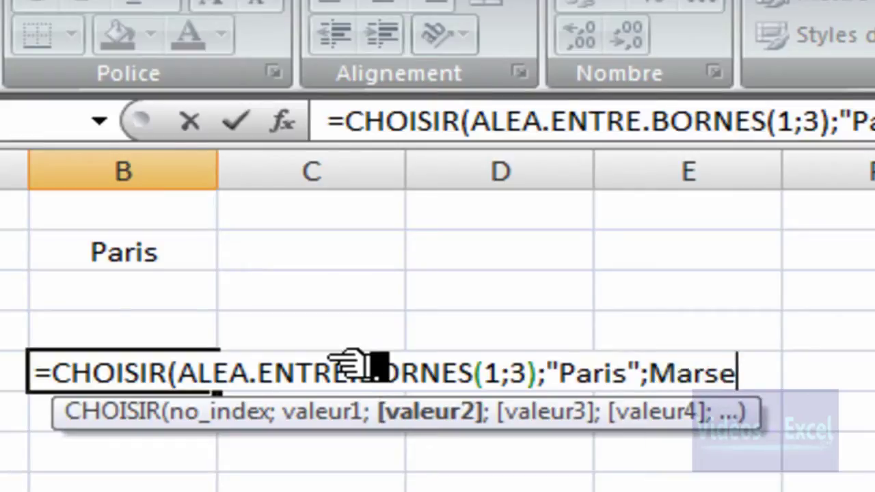
type("ille\"")
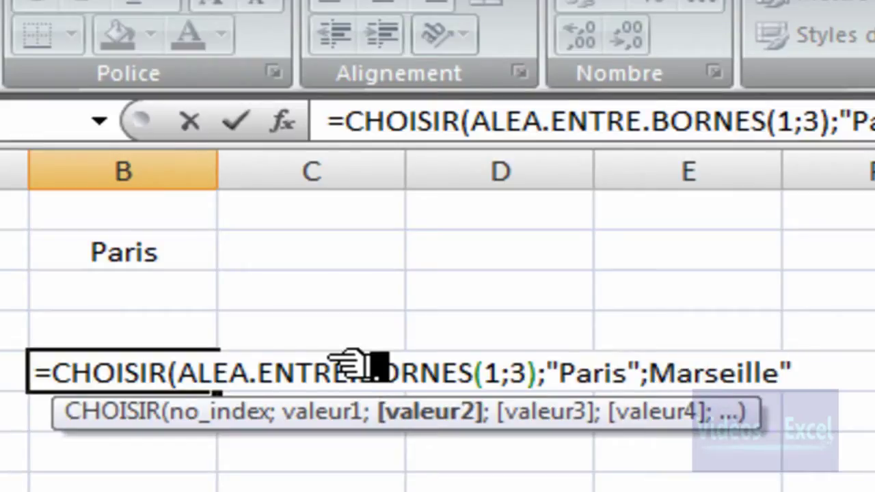
Insert the missing opening quotation mark before Marseille and return to the end of the formula.
key("Left")
key("Left")
key("Left")
key("Left")
key("Left")
key("Left")
key("Left")
key("Left")
key("Left")
key("Left")
key("Left")
key("Right")
type("\"")
key("Right")
key("Right")
key("Right")
key("Right")
key("Right")
key("Right")
key("Right")
key("Right")
key("Right")
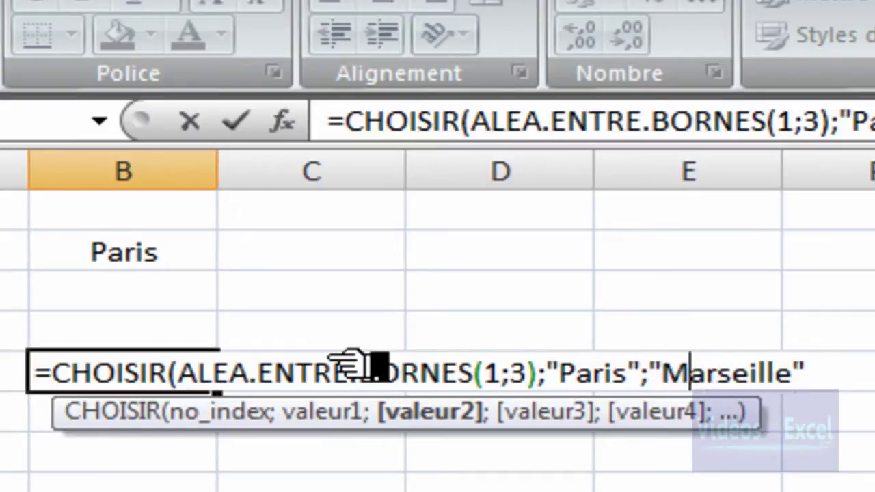
key("Right")
Add Nice as the third value of the CHOISIR formula in B5, close the formula and validate it, keeping B5 selected.
type(";")
type("\"N")
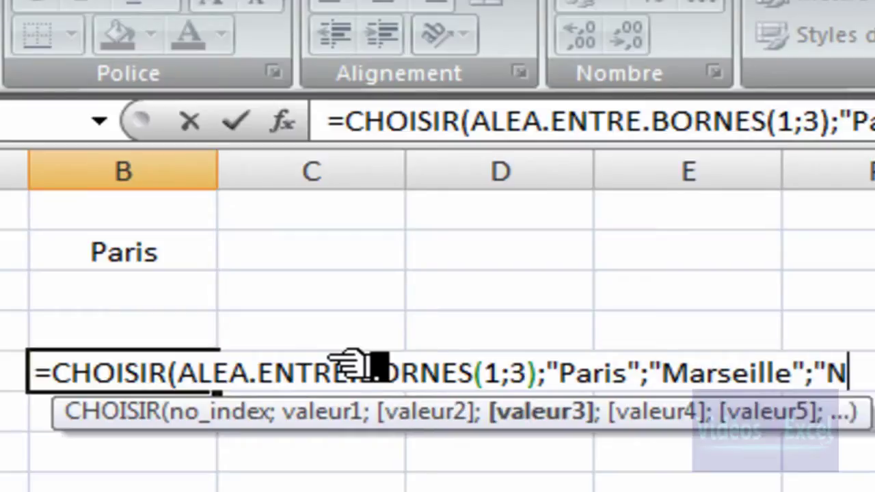
type("ice\")")
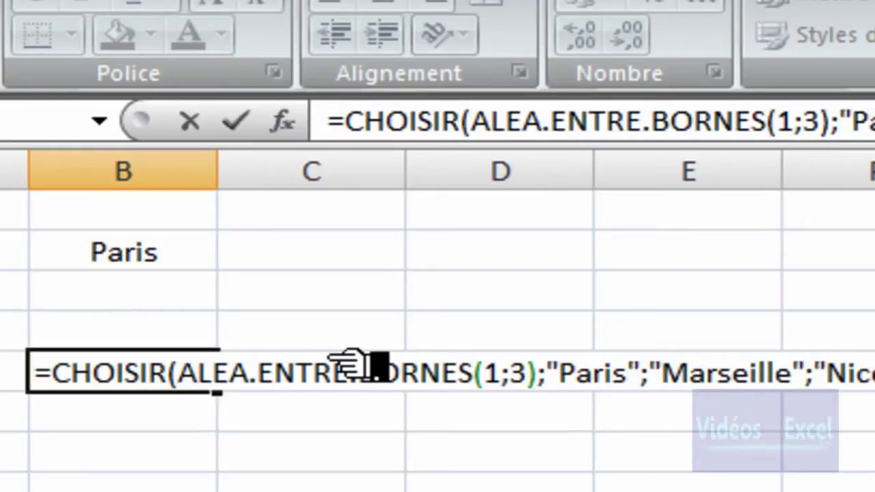
key("ctrl+Return")
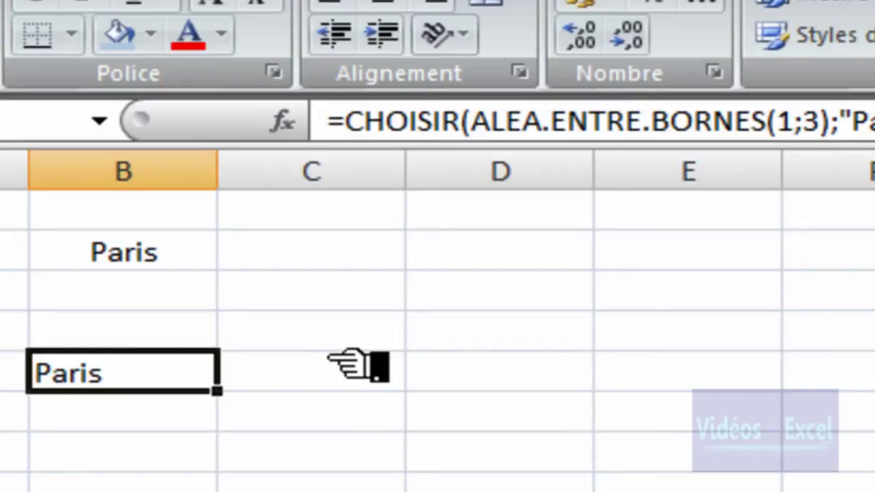
Re-enter the unchanged formula in B5 repeatedly to draw new random cities, and leave B5 selected.
key("F2")
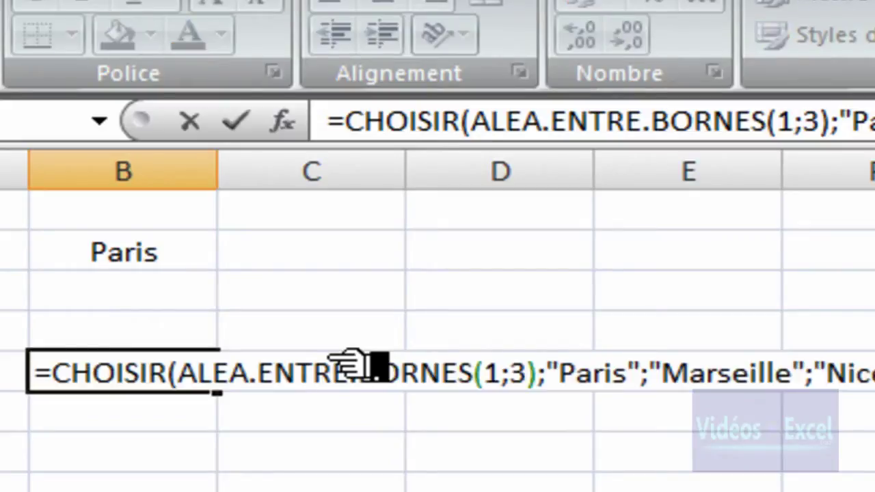
key("ctrl+Return")
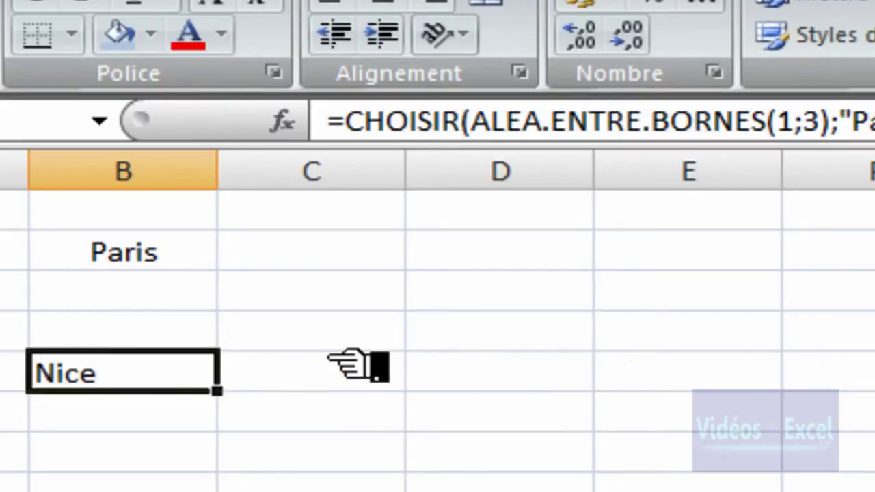
key("F2")
key("ctrl+Return")
key("F2")
key("ctrl+Return")
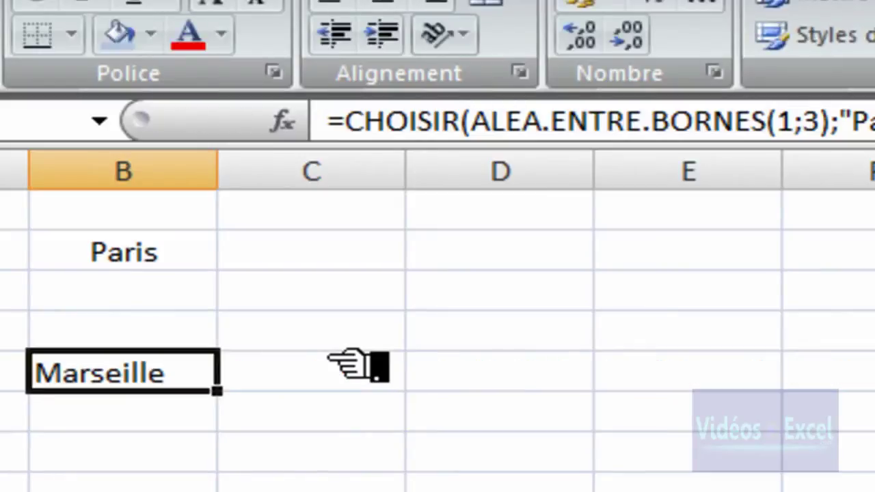
key("F2")
key("ctrl+Return")
key("F2")
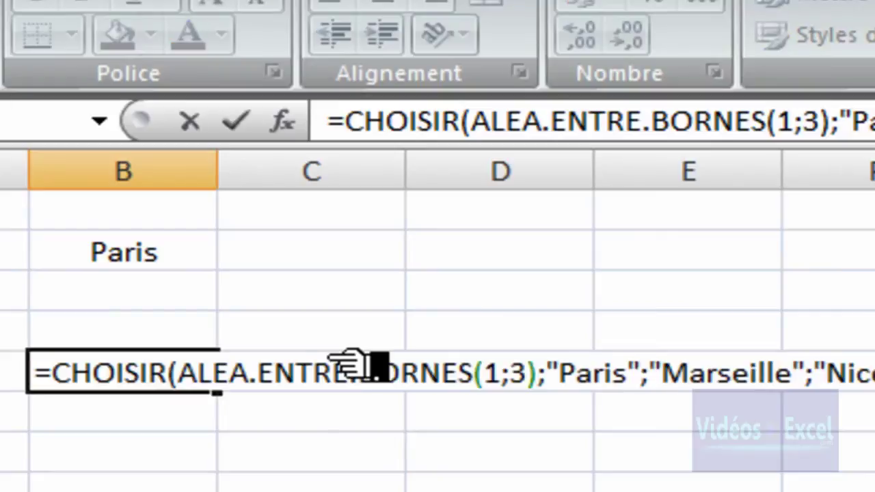
key("ctrl+Return")
key("F2")
key("ctrl+Return")
key("F2")
key("ctrl+Return")
key("F2")
key("ctrl+Return")
key("F2")
key("ctrl+Return")
key("F2")
key("ctrl+Return")
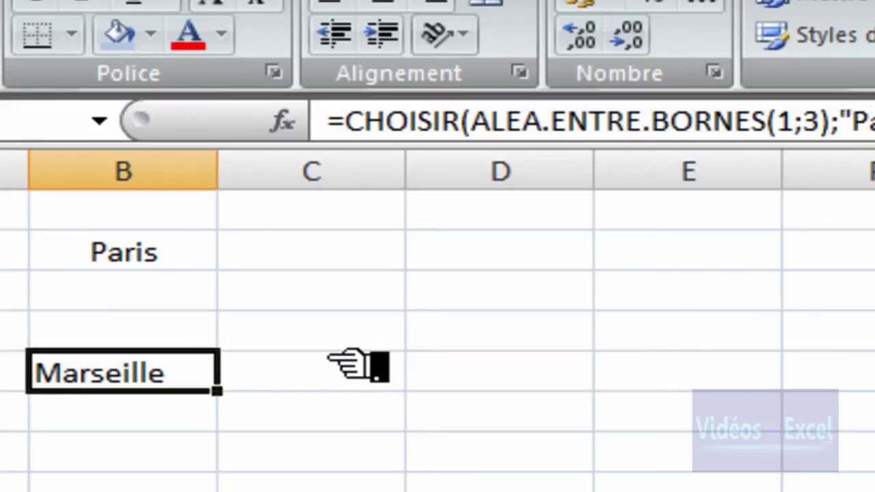
left_click(547, 453)
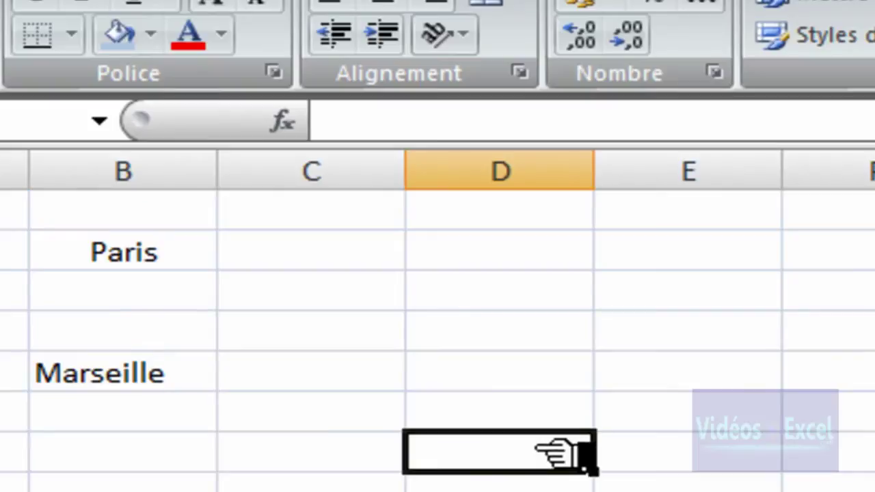
left_click(186, 383)
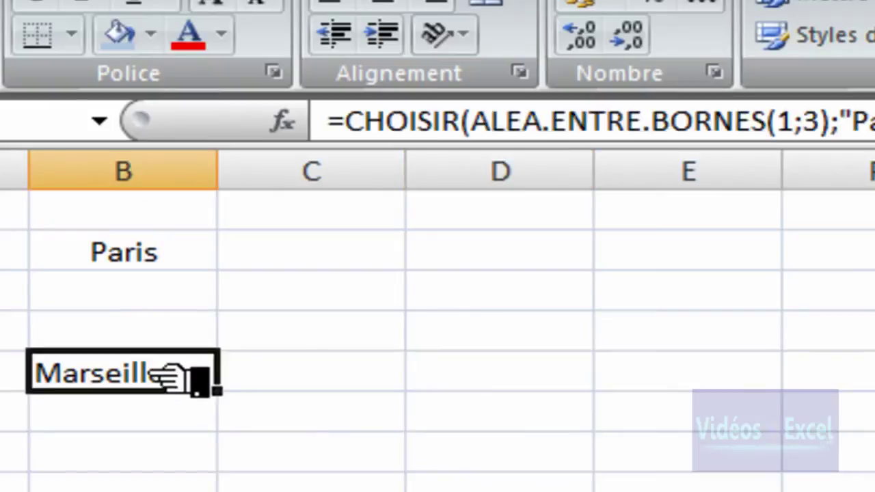